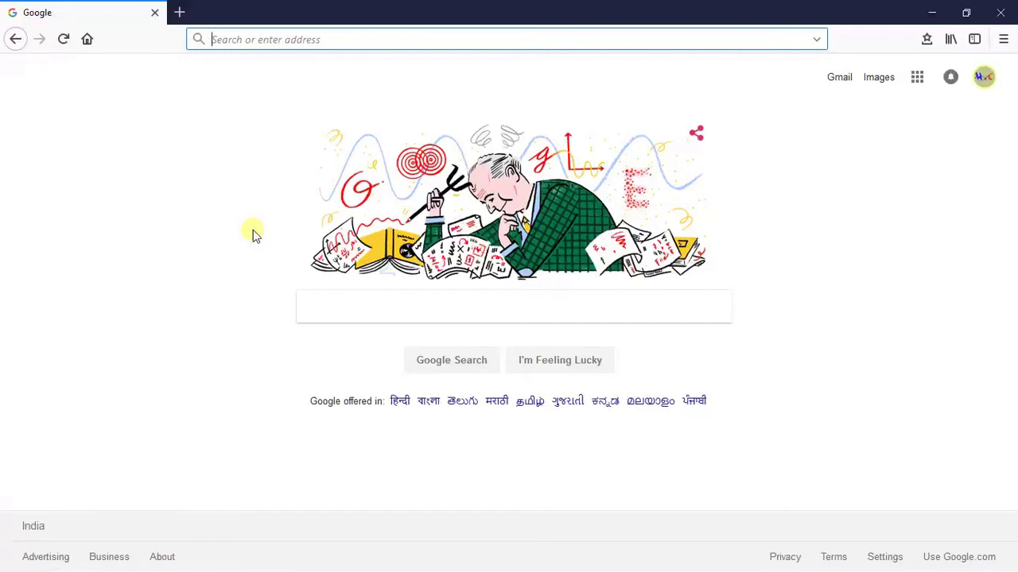
Search Google for 'private note' and open the Privnote result
text(private )
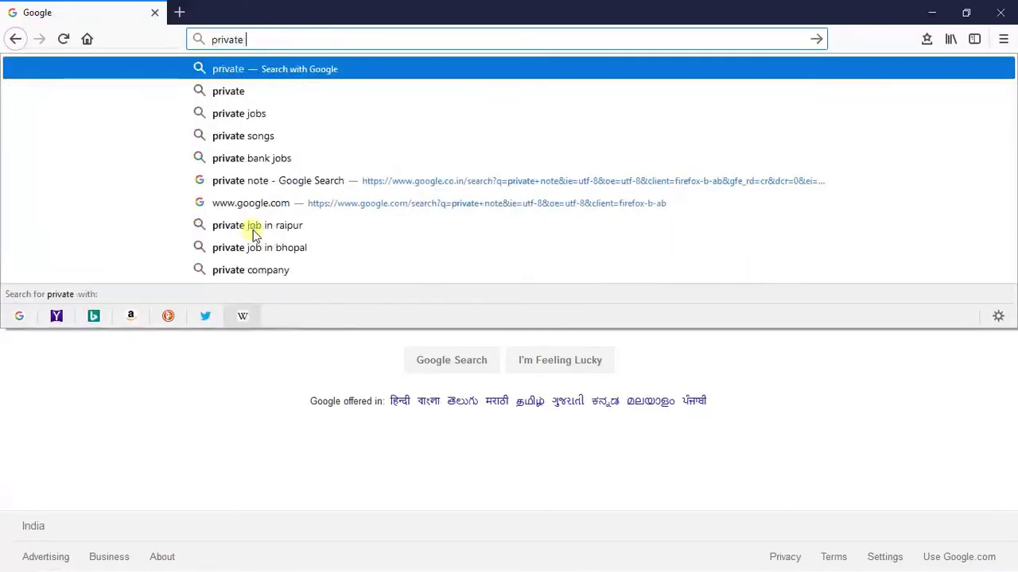
text(note)
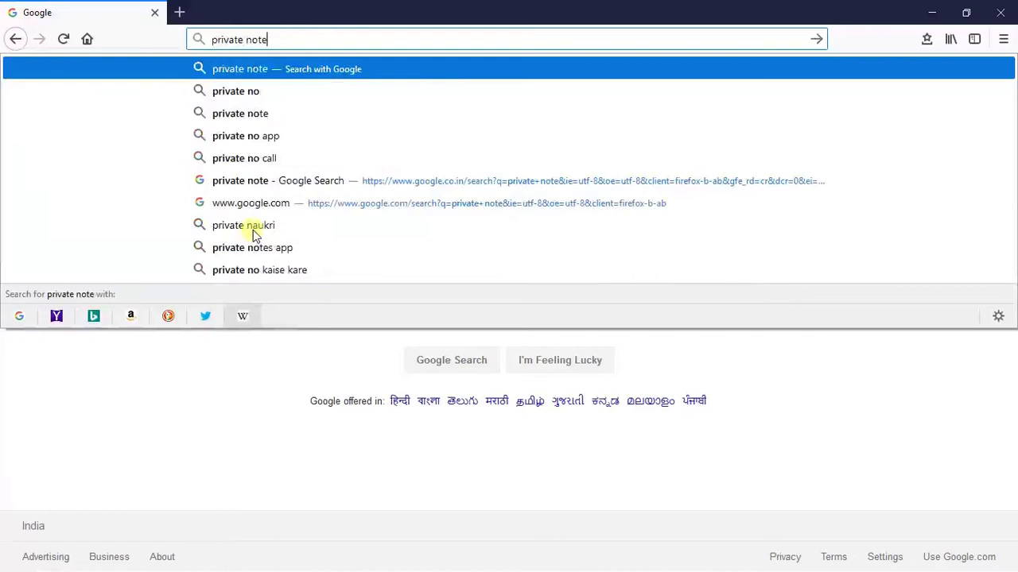
key(Return)
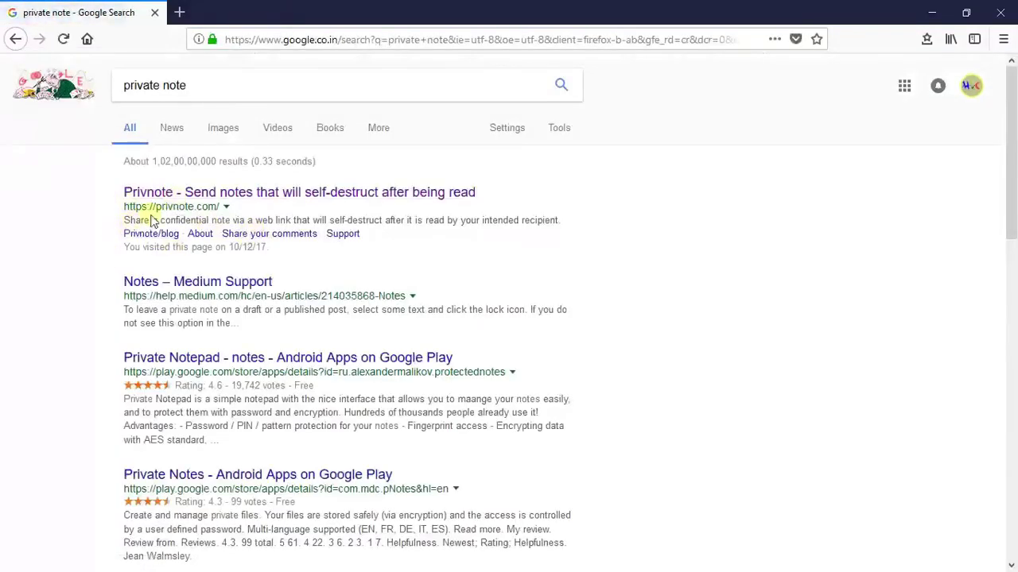
click(231, 198)
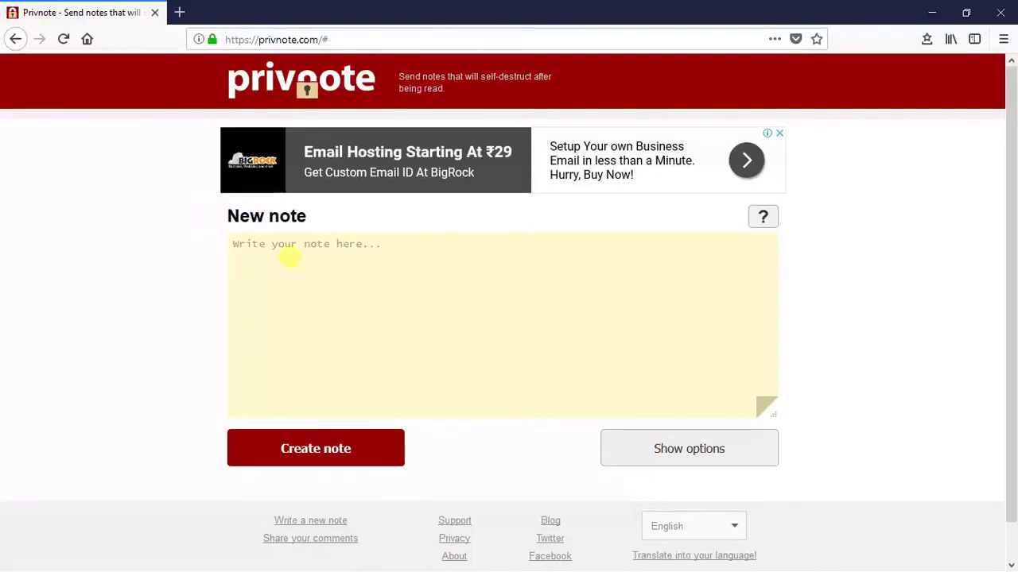
Write 'password' as the note text, ending with the cursor after the word
text(password)
key(Return)
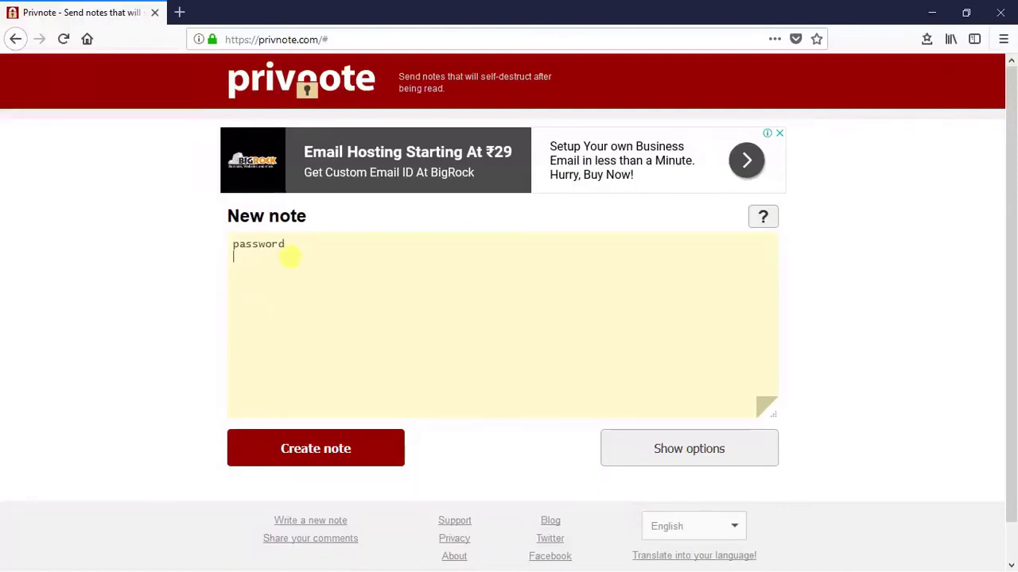
click(305, 246)
Show the note options and keep self-destruct set to 'after reading it'
click(669, 460)
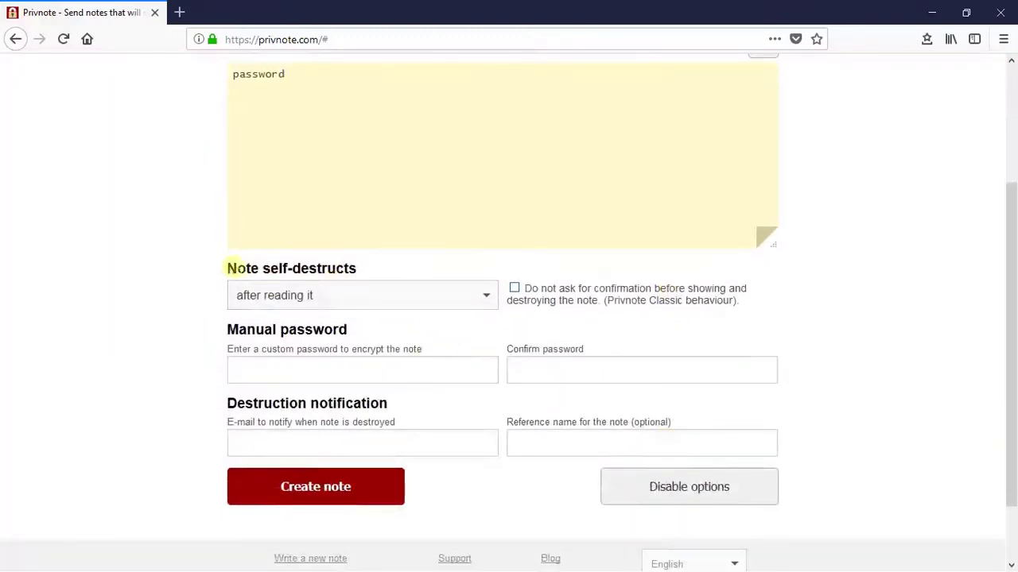
click(368, 289)
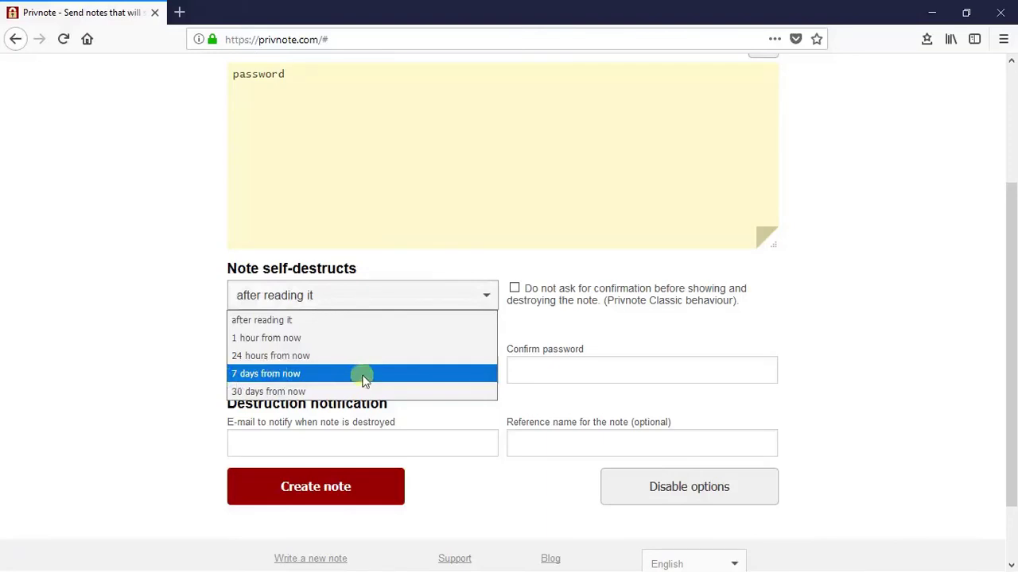
click(321, 322)
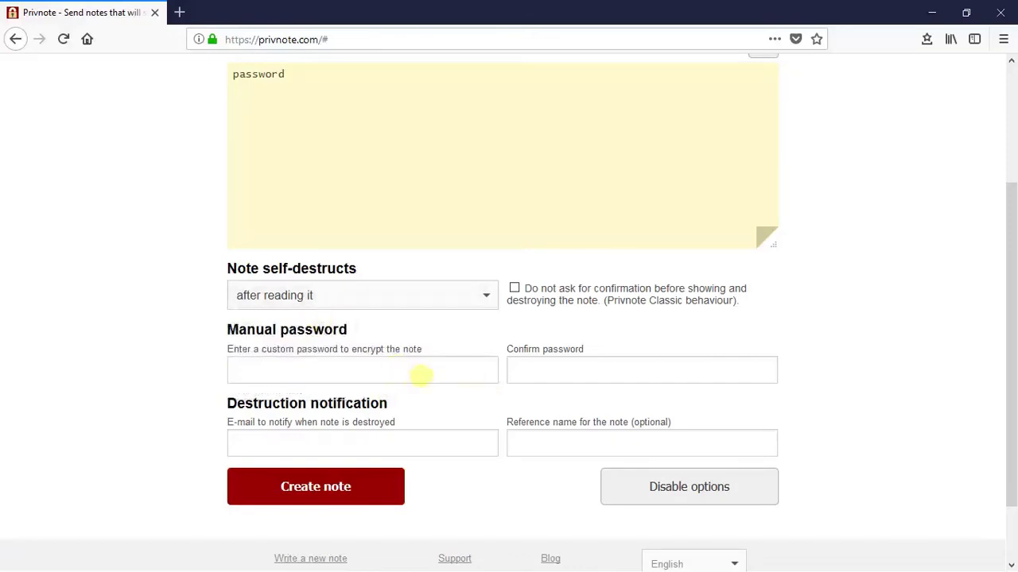
Enter a manual note password and confirm it
click(421, 375)
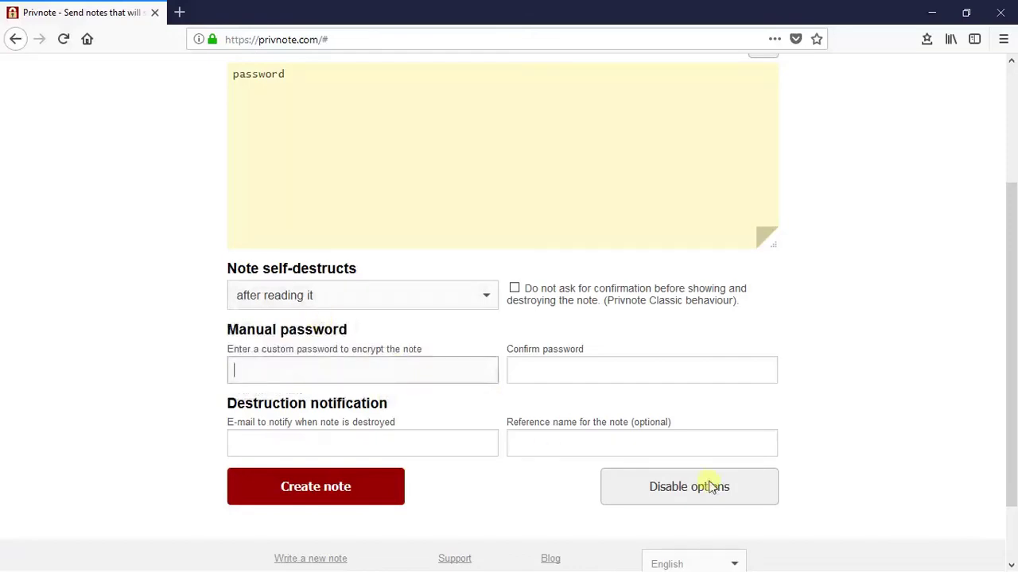
text(••••••)
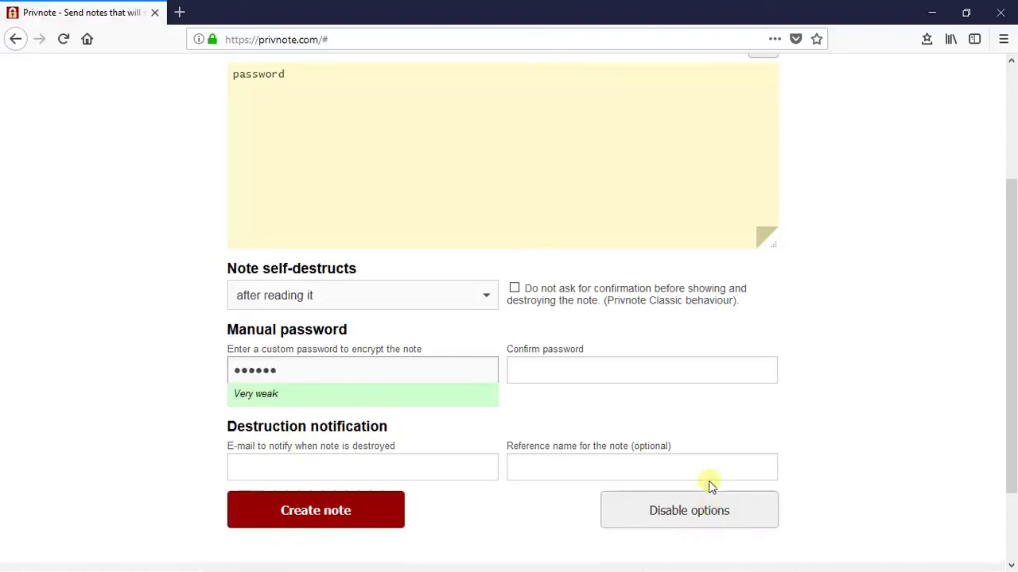
text(••)
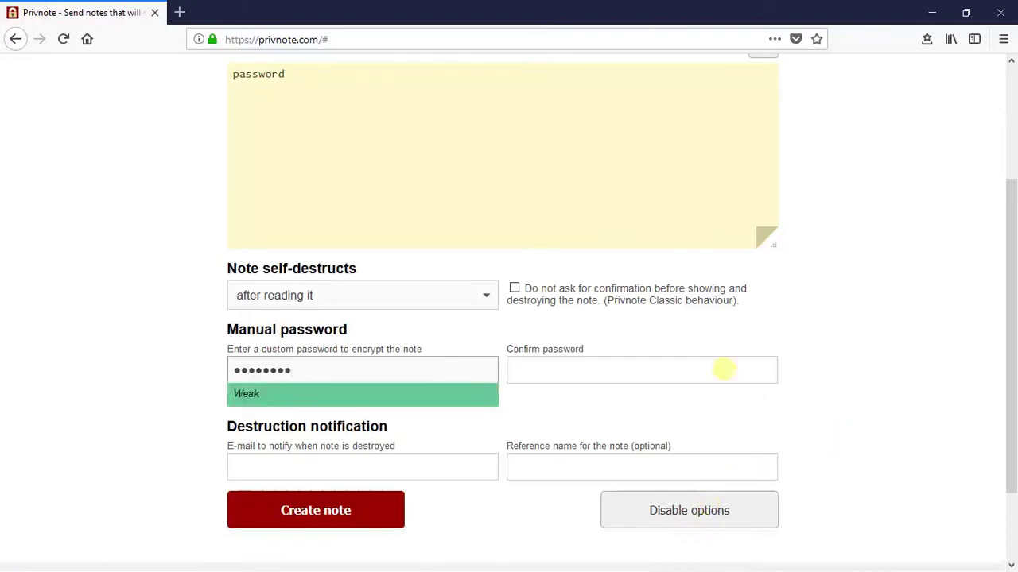
click(723, 369)
text(•••)
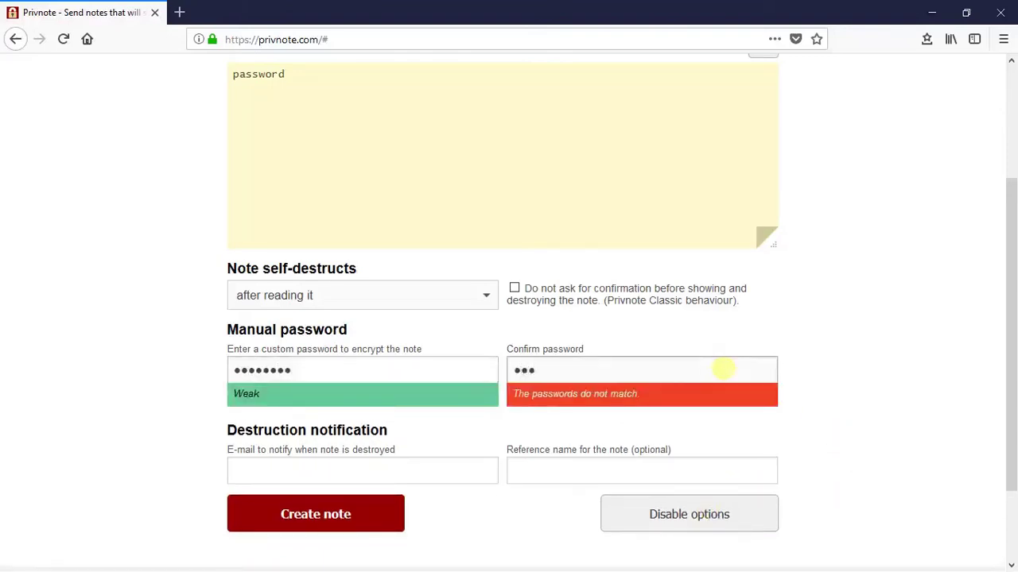
text(•••••)
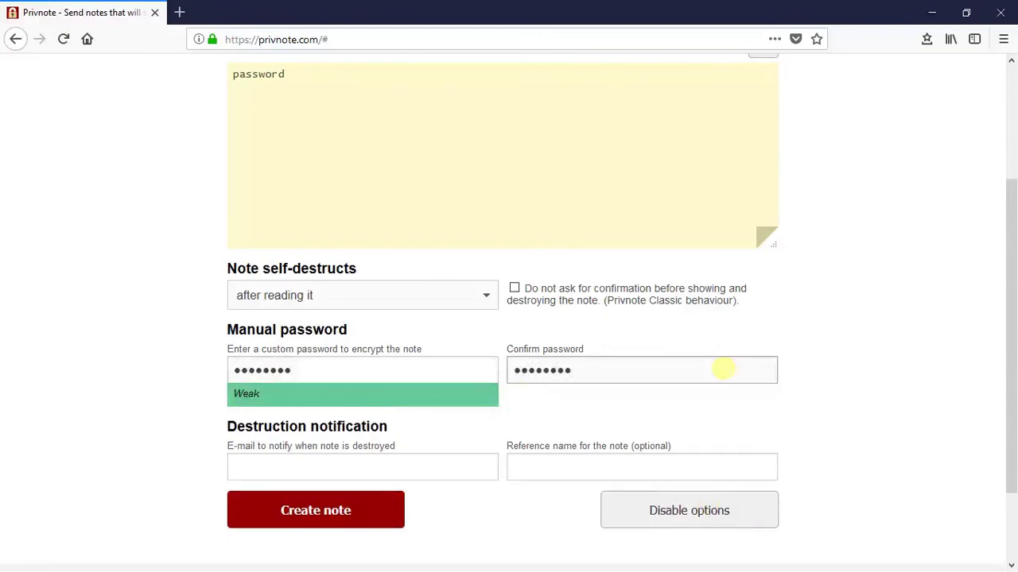
Fill in the e-mail address to notify when the note is destroyed
click(390, 470)
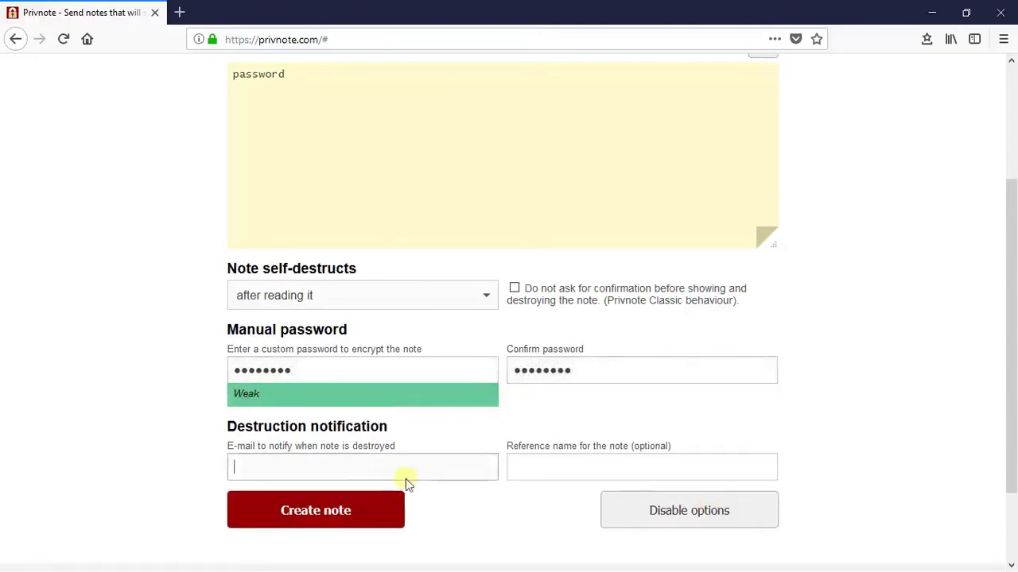
scroll(508, 514, down, 2)
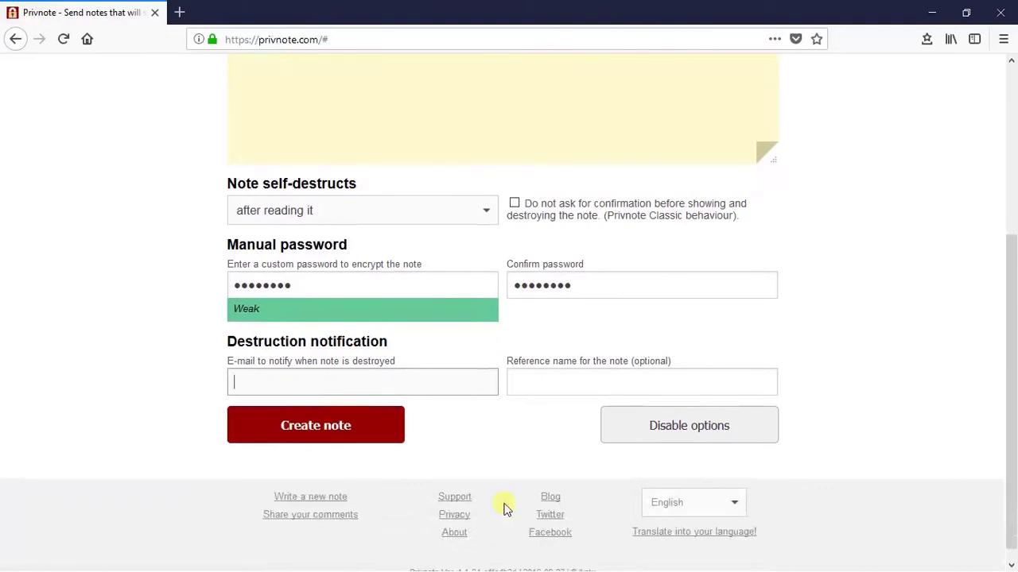
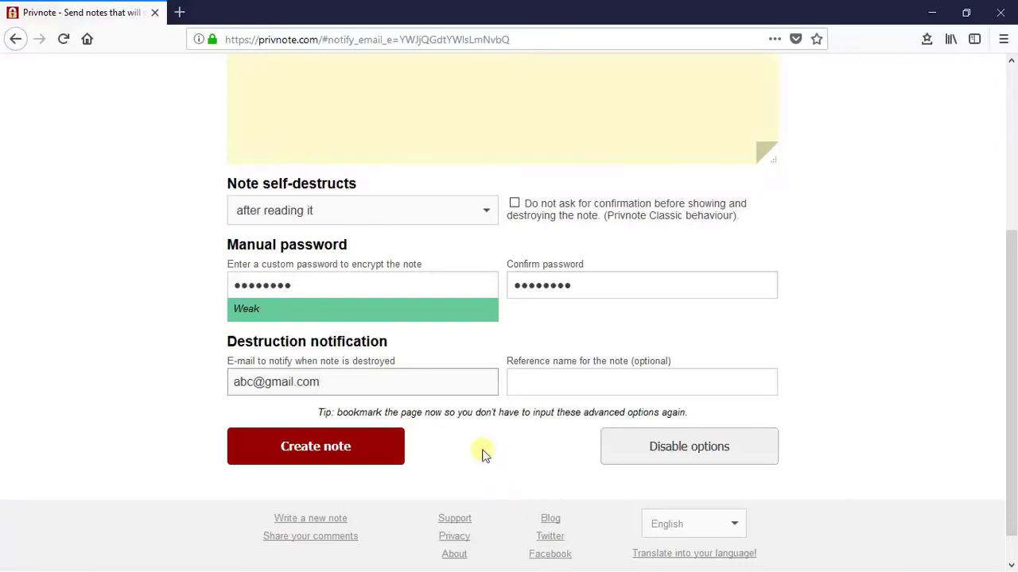
Create the note, copy its link, and show the manual password in plain text
click(366, 448)
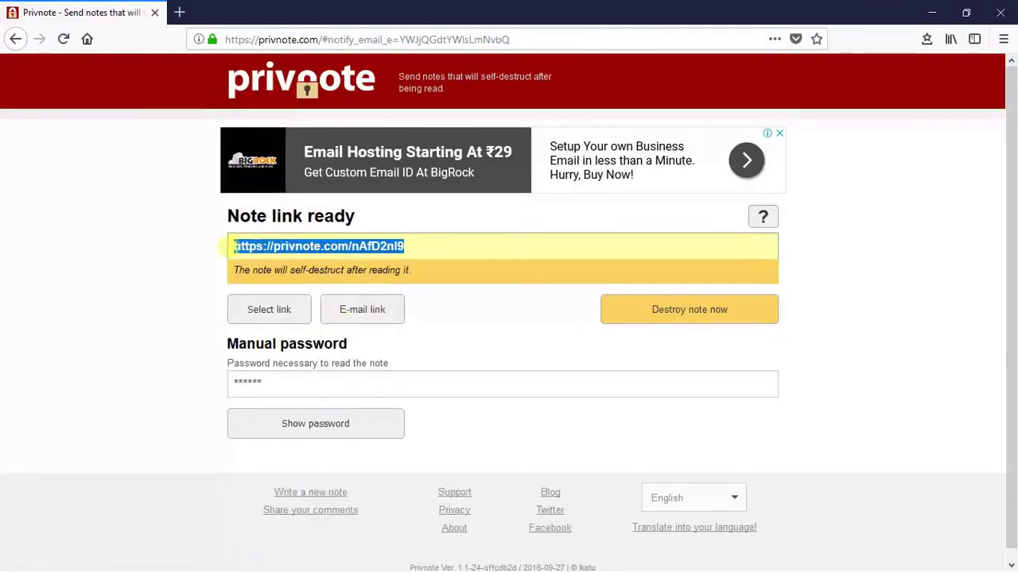
right_click(328, 247)
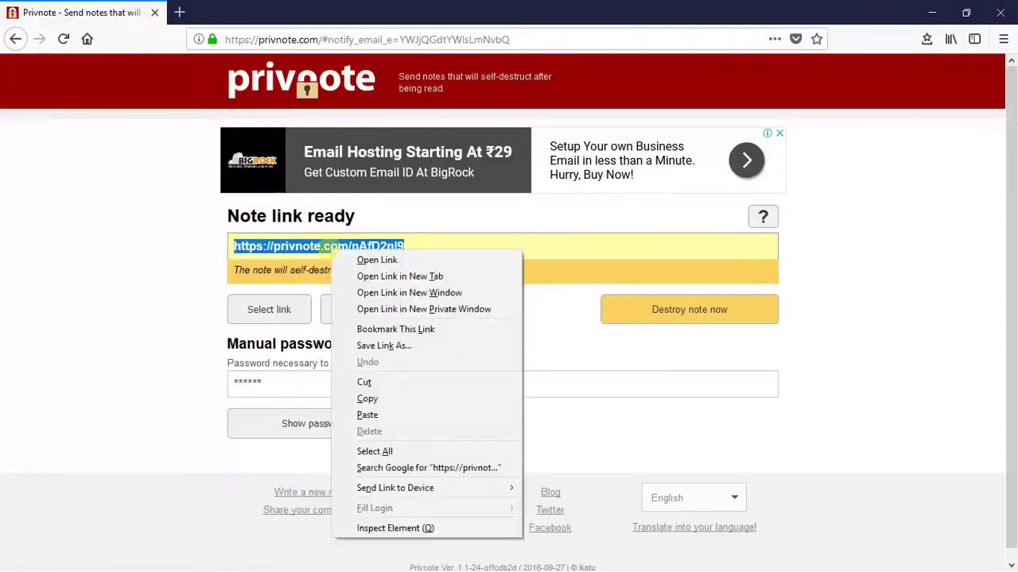
click(376, 403)
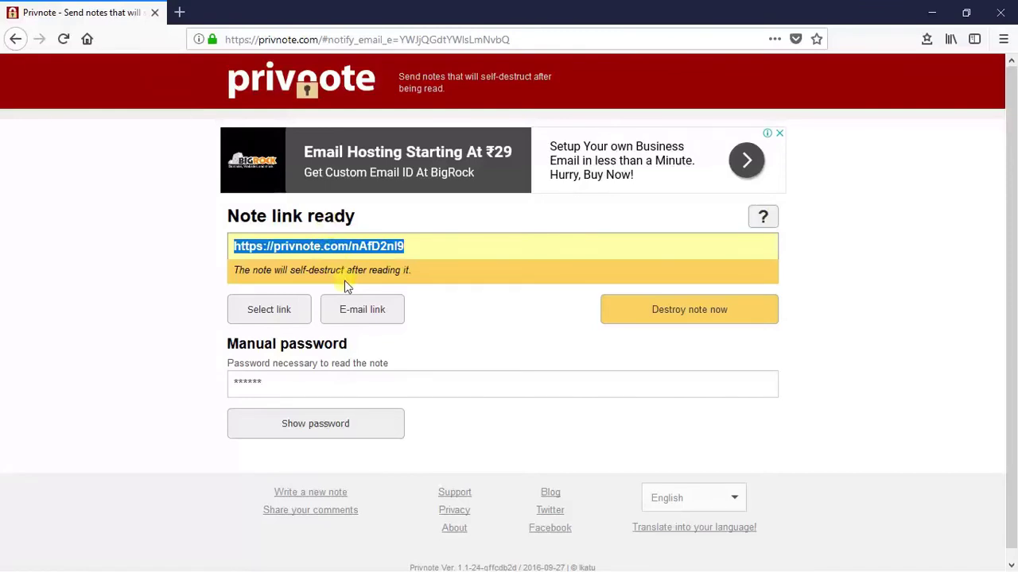
click(314, 423)
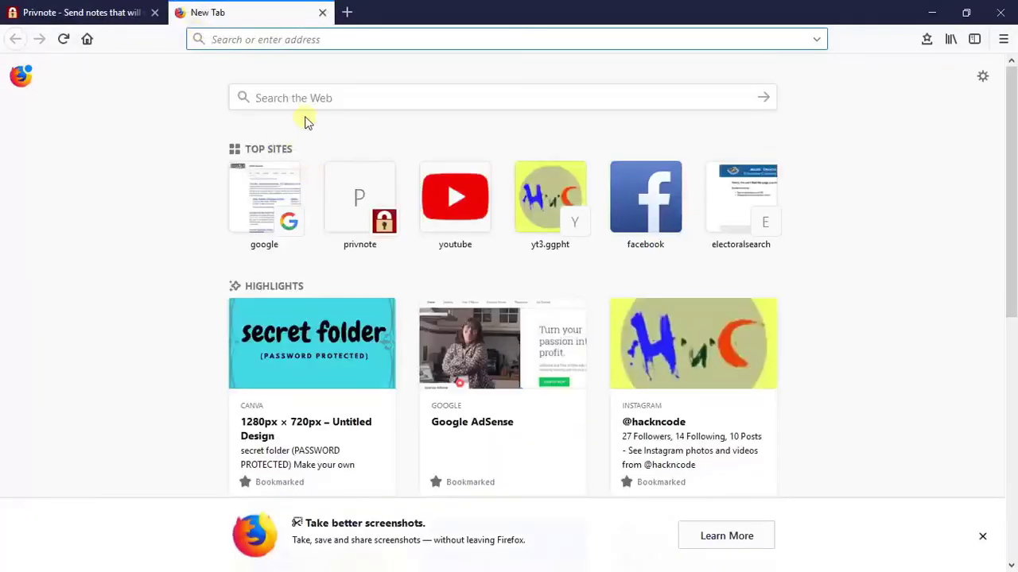
Load the copied note link, unlock it with the password, and read the note 'password'
key(ctrl+v)
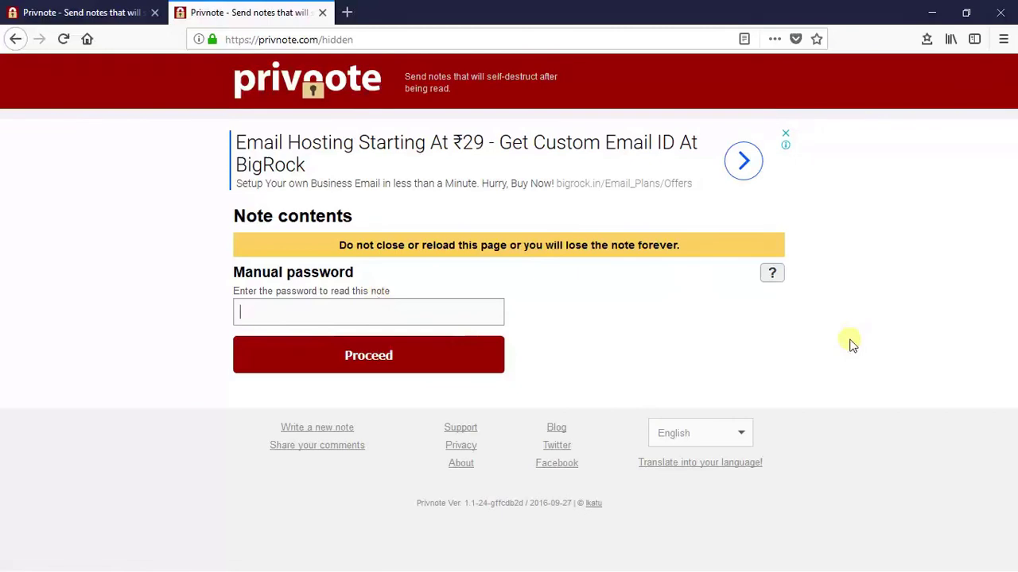
text(********)
click(362, 362)
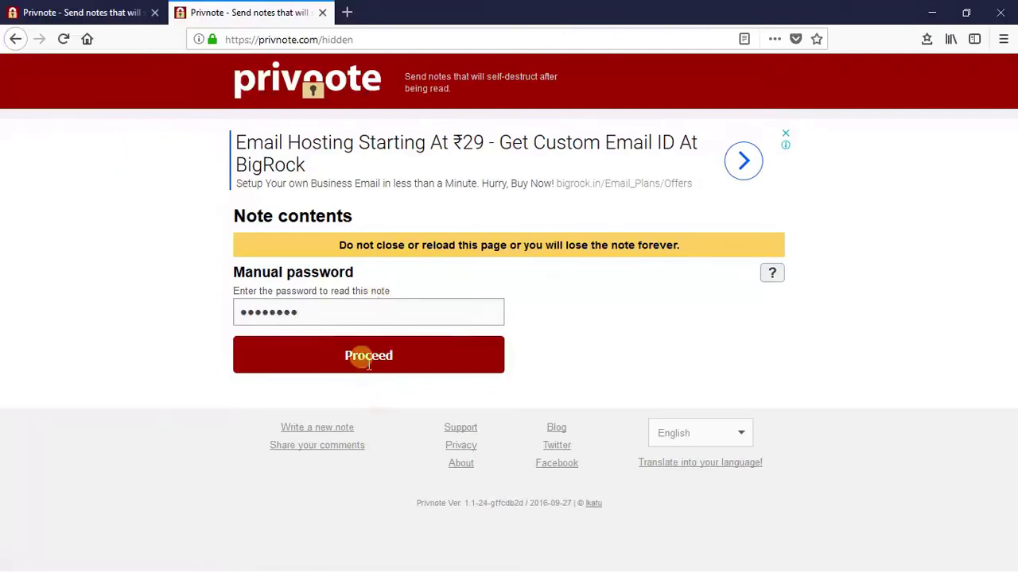
click(284, 285)
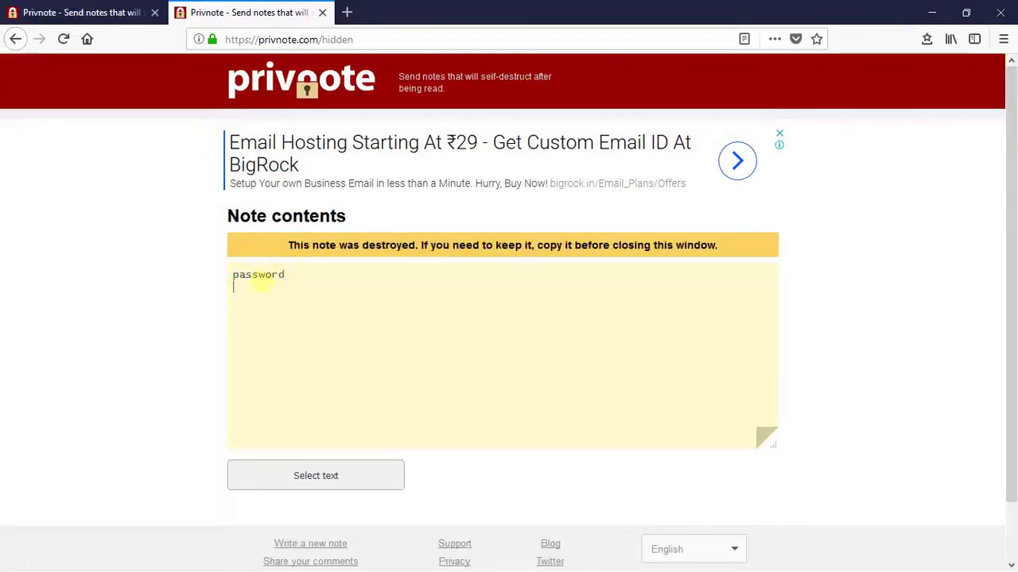
Reload the note link in a new tab to confirm 'Note destroyed', then return to the read note
click(347, 12)
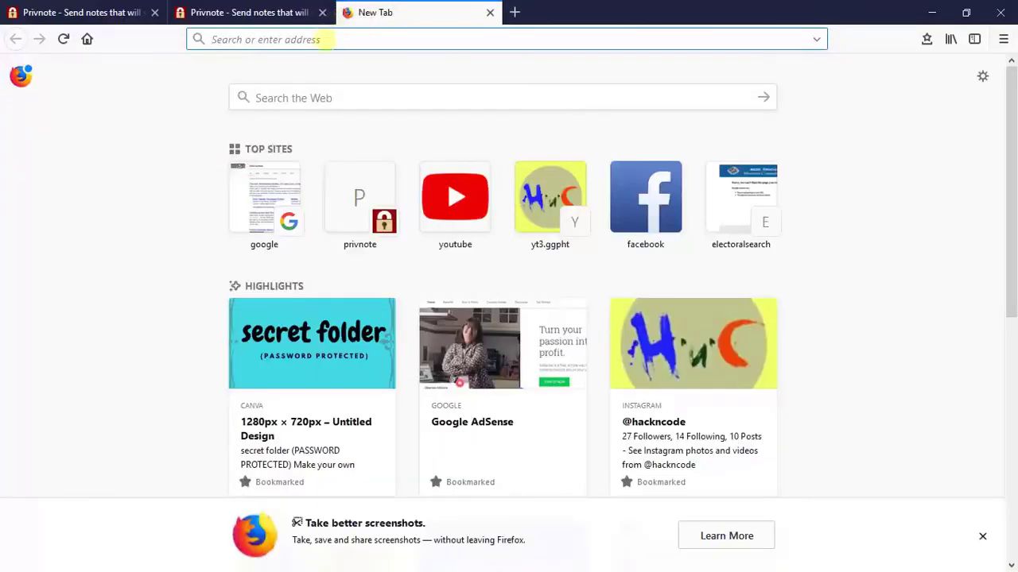
key(ctrl+v)
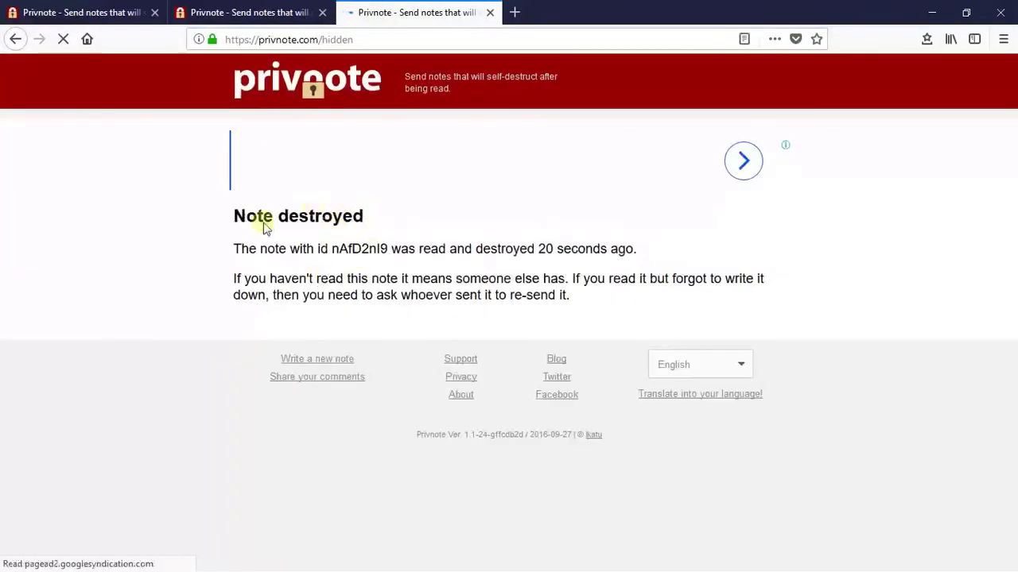
drag(222, 215, 383, 212)
click(442, 204)
triple_click(409, 221)
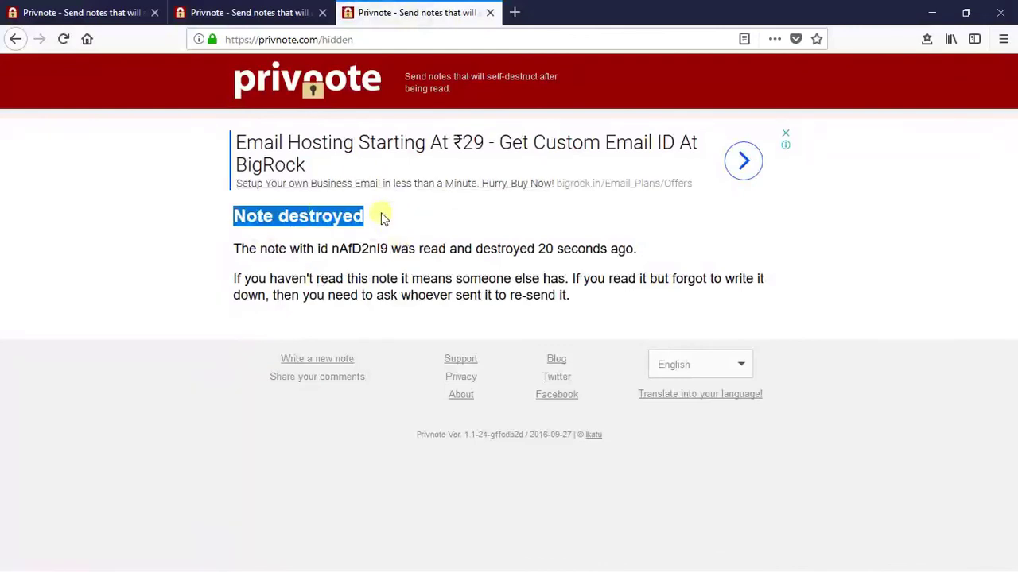
key(ctrl+Page_Up)
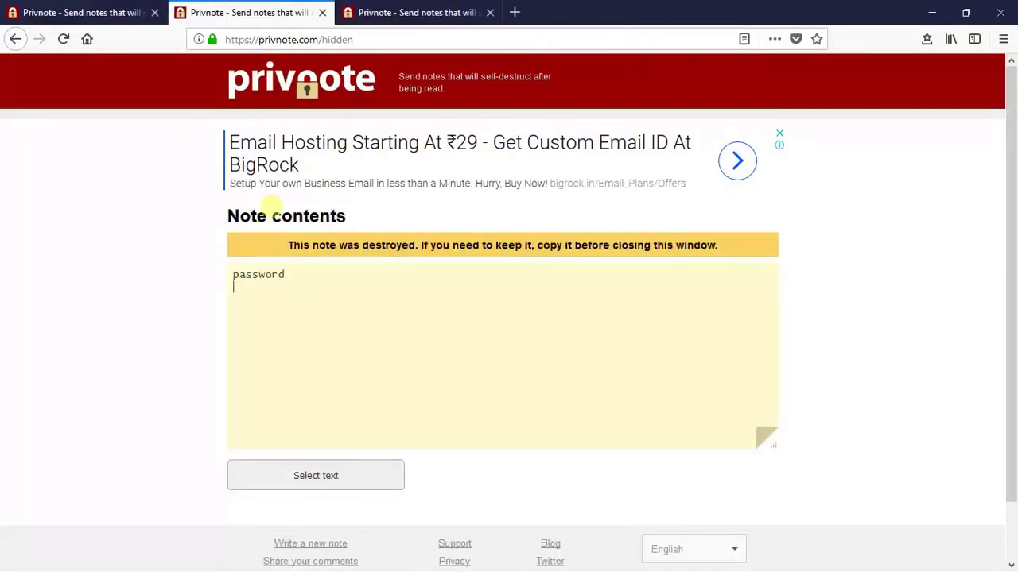